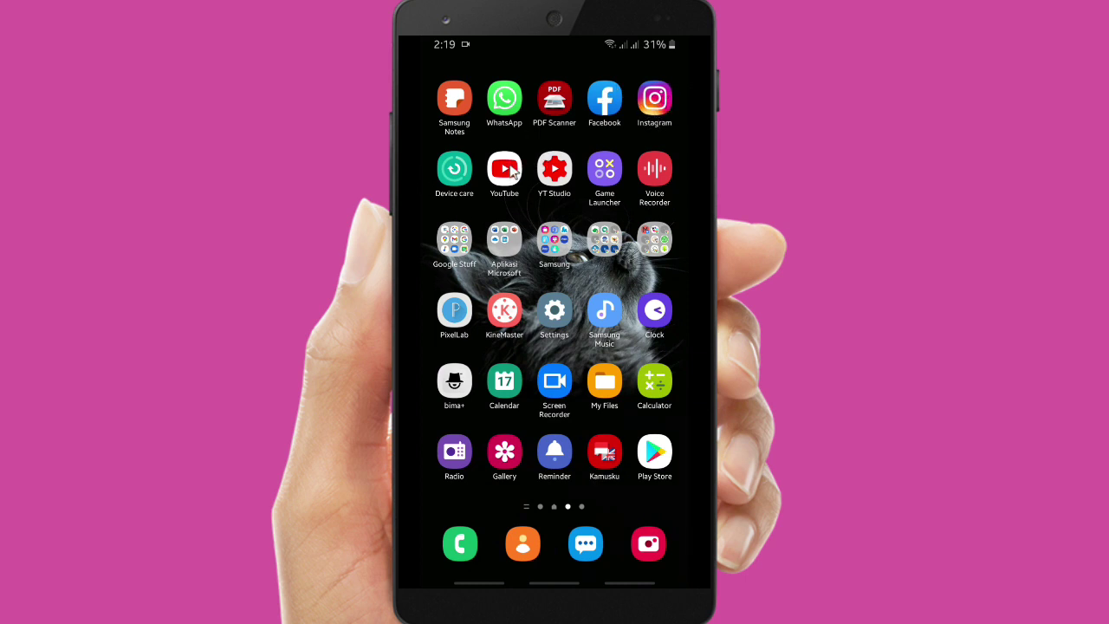
# Step: Open YouTube and go to your own channel page
pyautogui.click(506, 170)
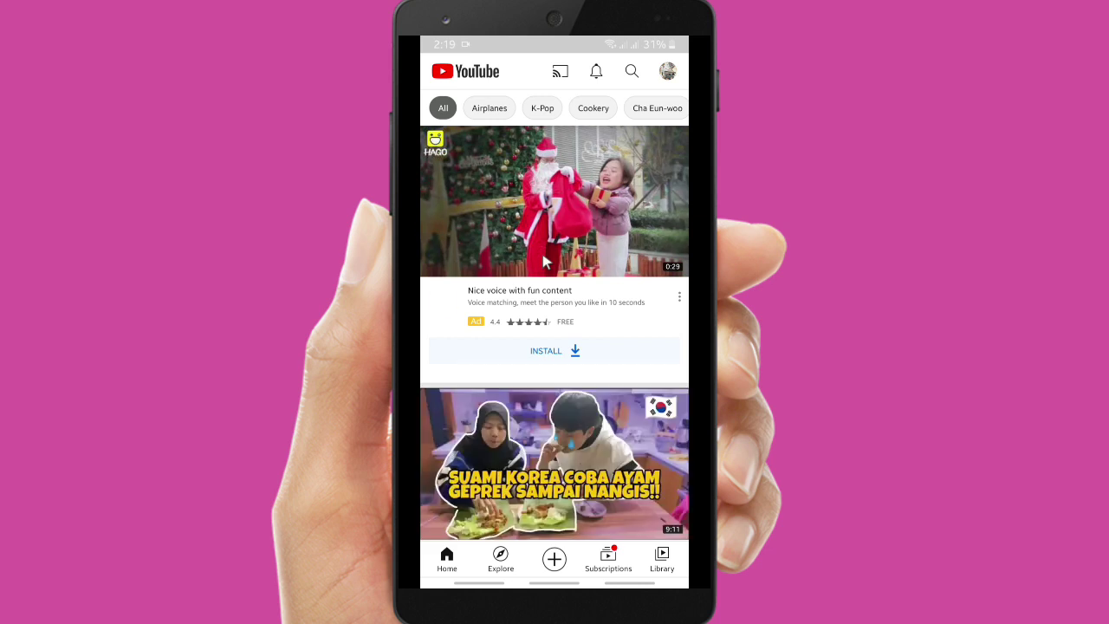
pyautogui.scroll(-1, 669, 286)
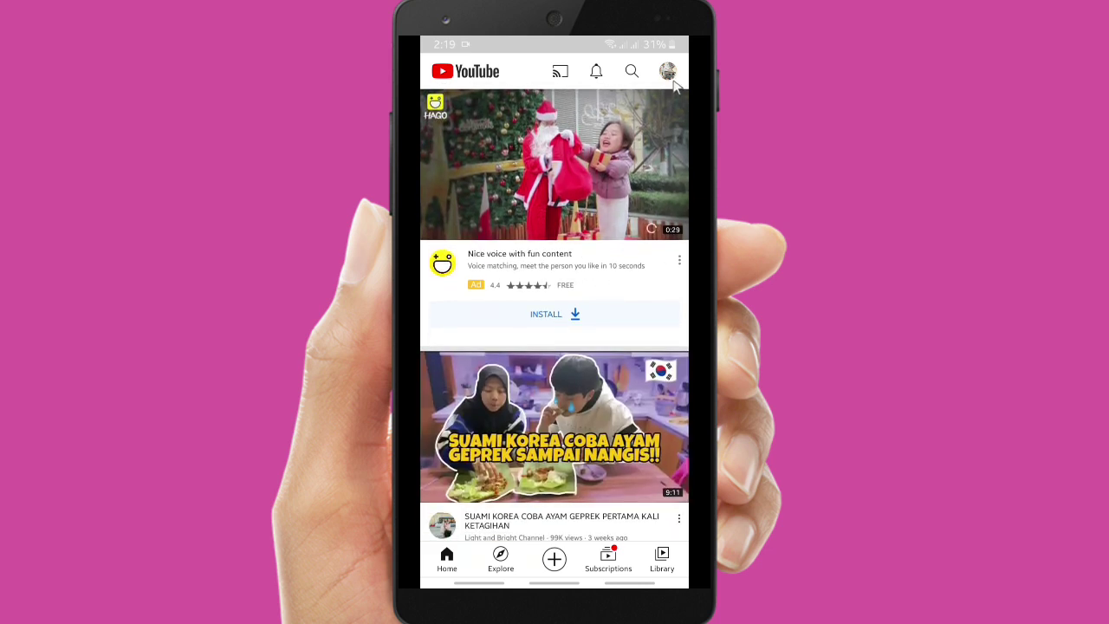
pyautogui.click(668, 72)
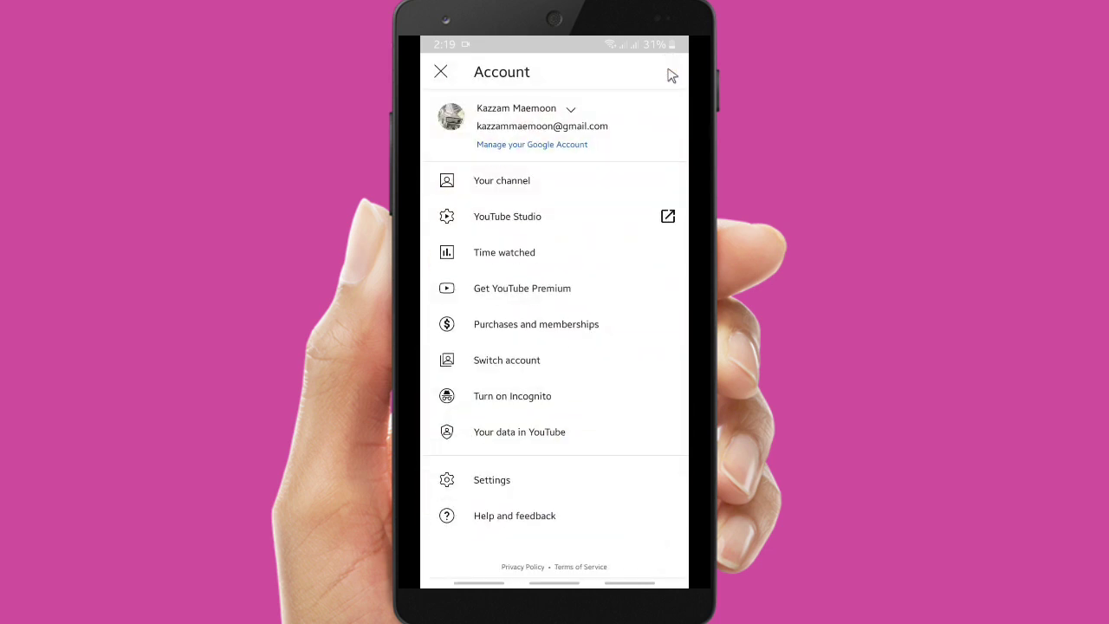
pyautogui.click(527, 180)
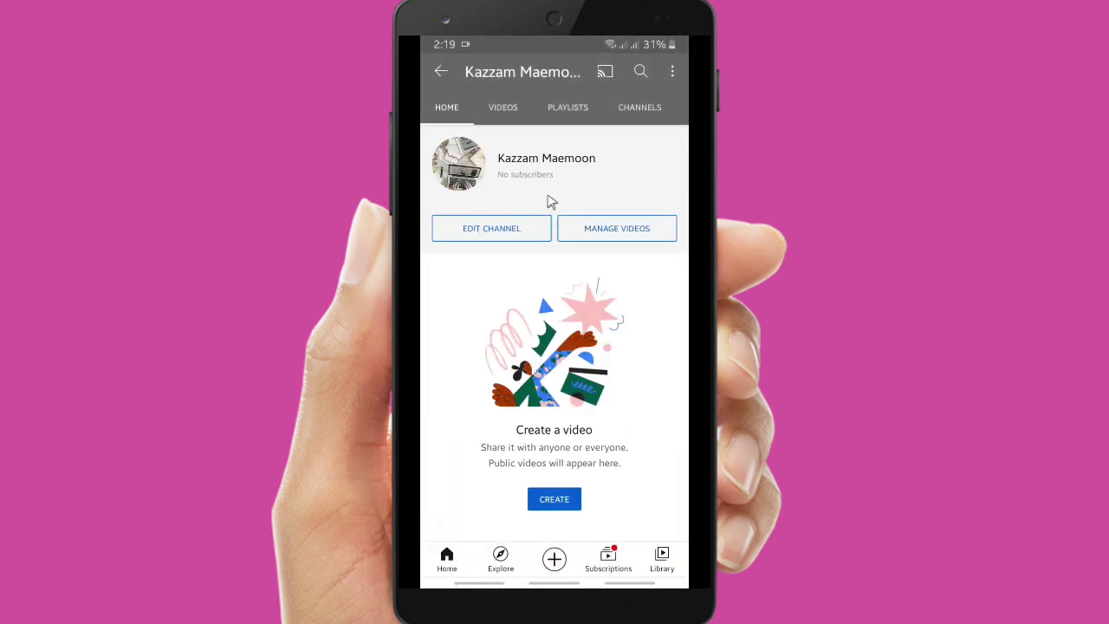
pyautogui.scroll(-1, 548, 290)
pyautogui.scroll(1, 548, 286)
# Step: Copy the channel's link via Share, then exit YouTube to the Android home screen
pyautogui.click(675, 72)
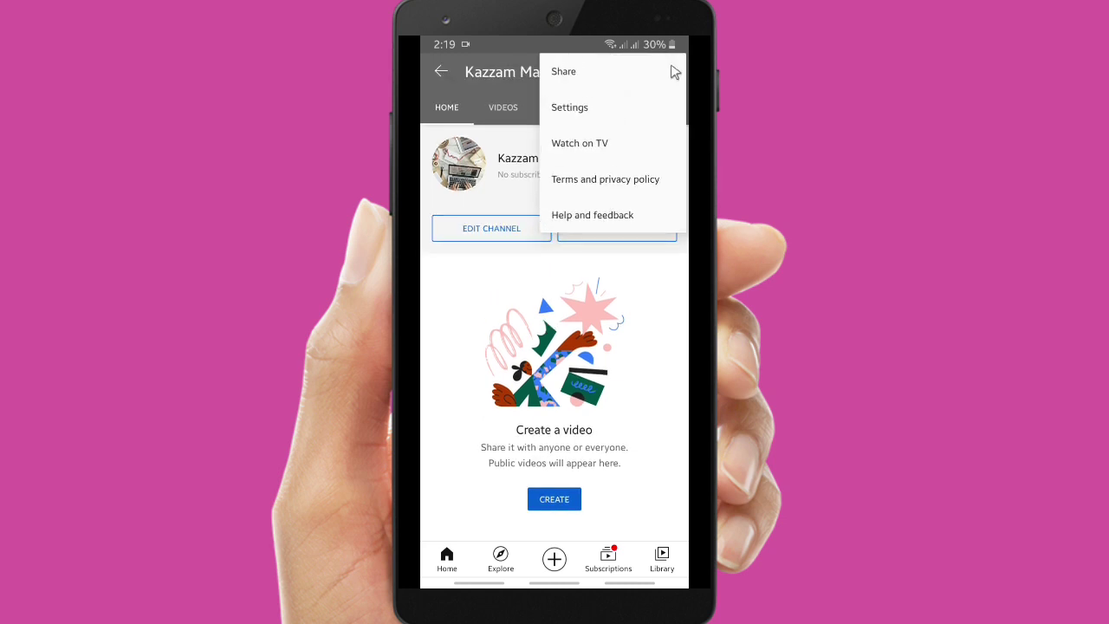
pyautogui.click(565, 75)
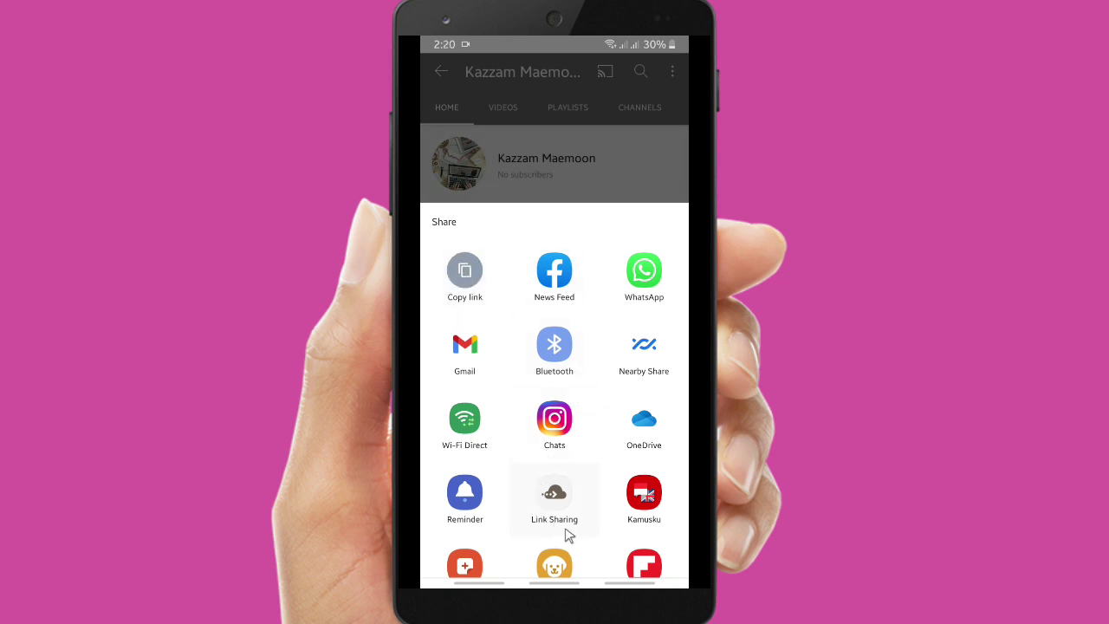
pyautogui.click(465, 273)
pyautogui.rightClick(494, 321)
pyautogui.middleClick(494, 321)
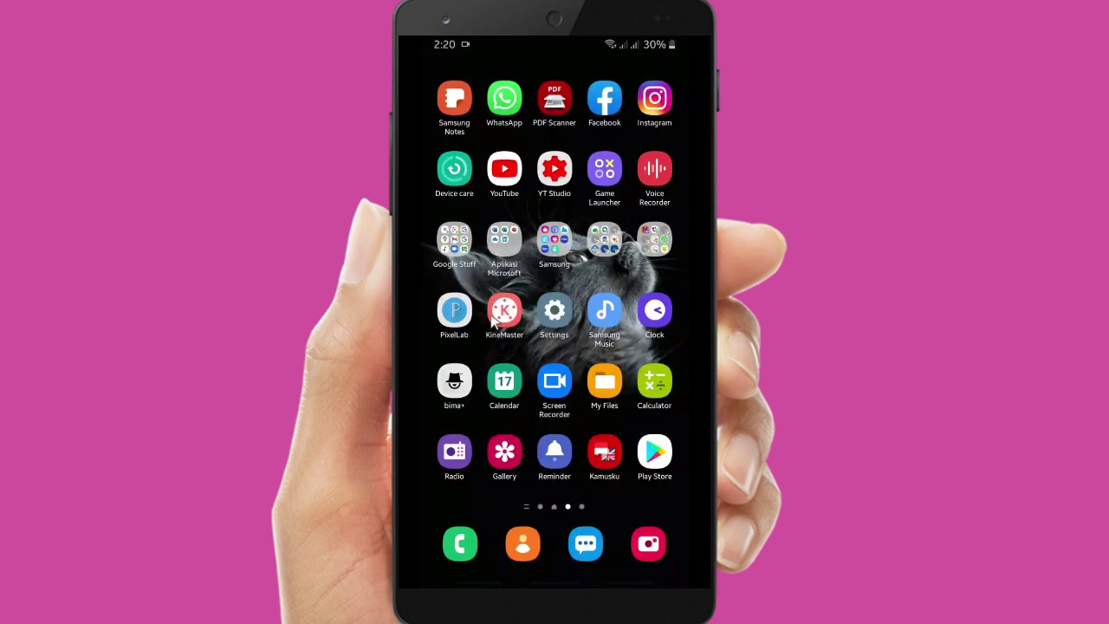
# Step: In Instagram's Edit Profile, paste the YouTube channel link over the old bit.ly Website and save
pyautogui.click(656, 102)
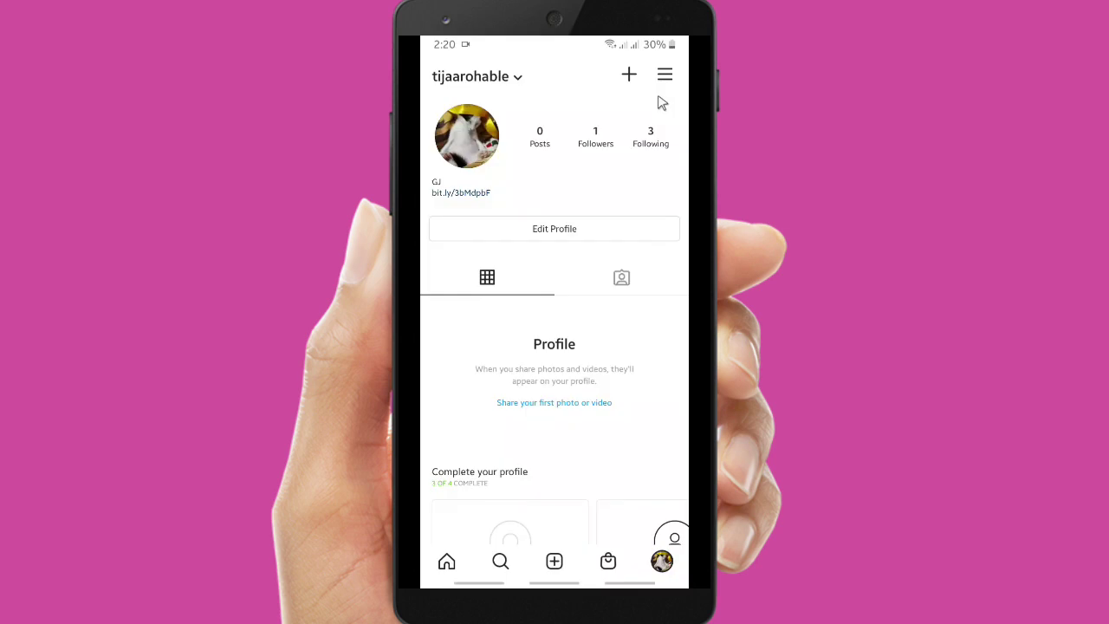
pyautogui.click(543, 231)
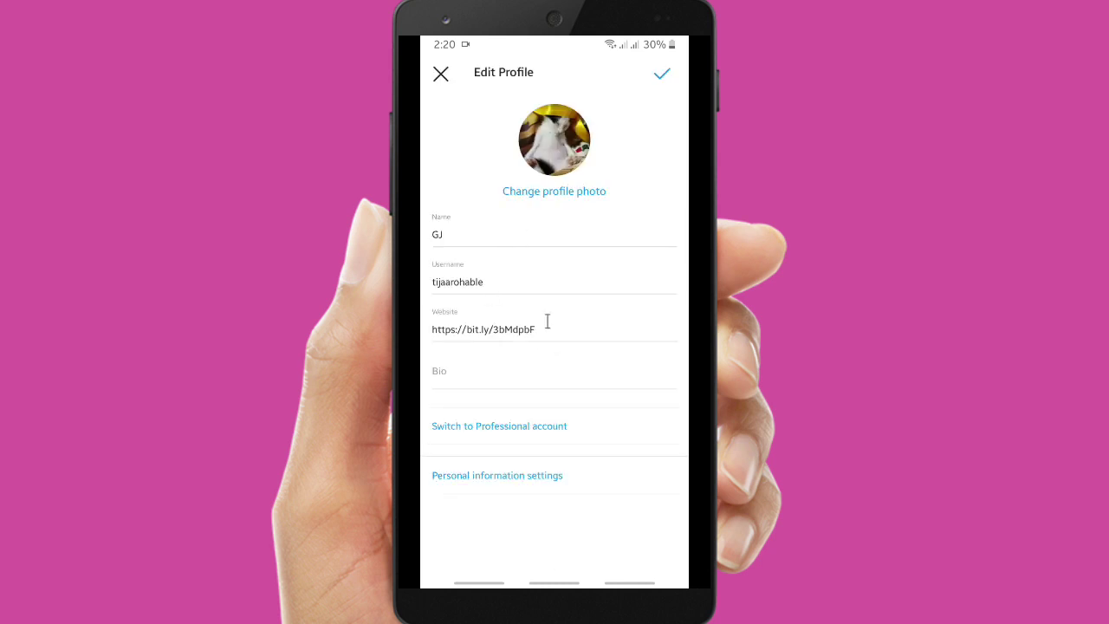
pyautogui.moveTo(520, 323); pyautogui.dragTo(436, 322)
pyautogui.doubleClick(436, 322)
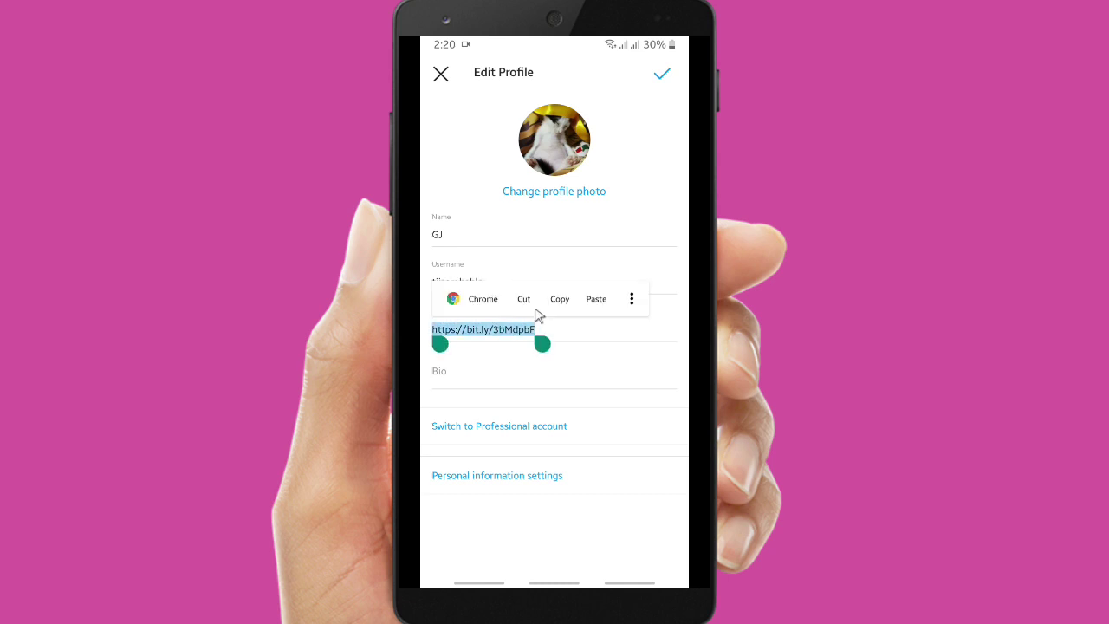
pyautogui.click(596, 299)
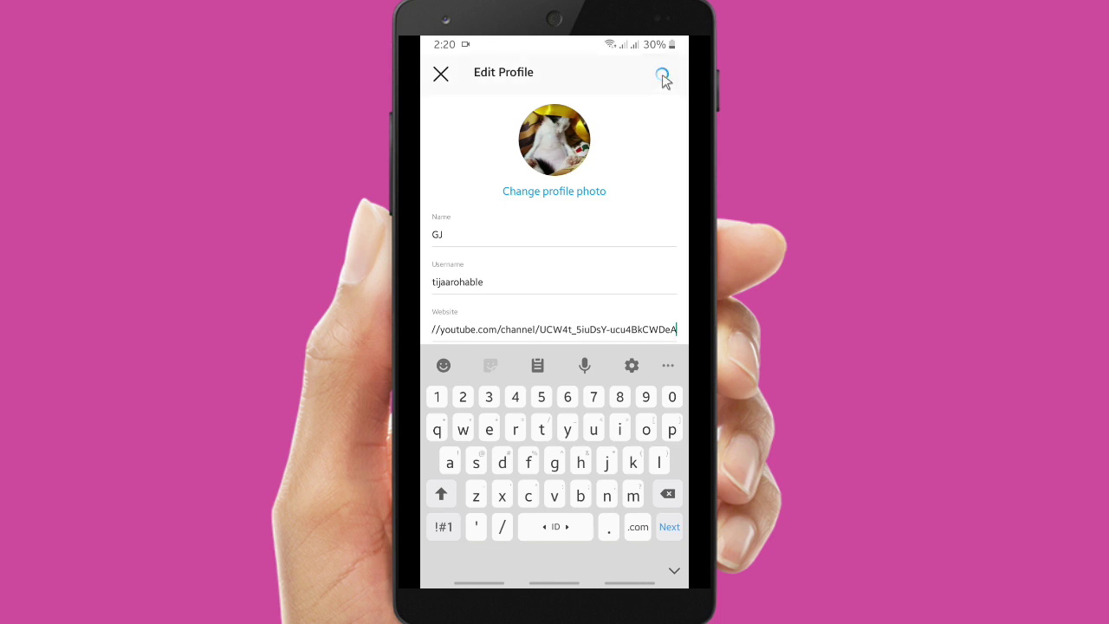
pyautogui.click(663, 74)
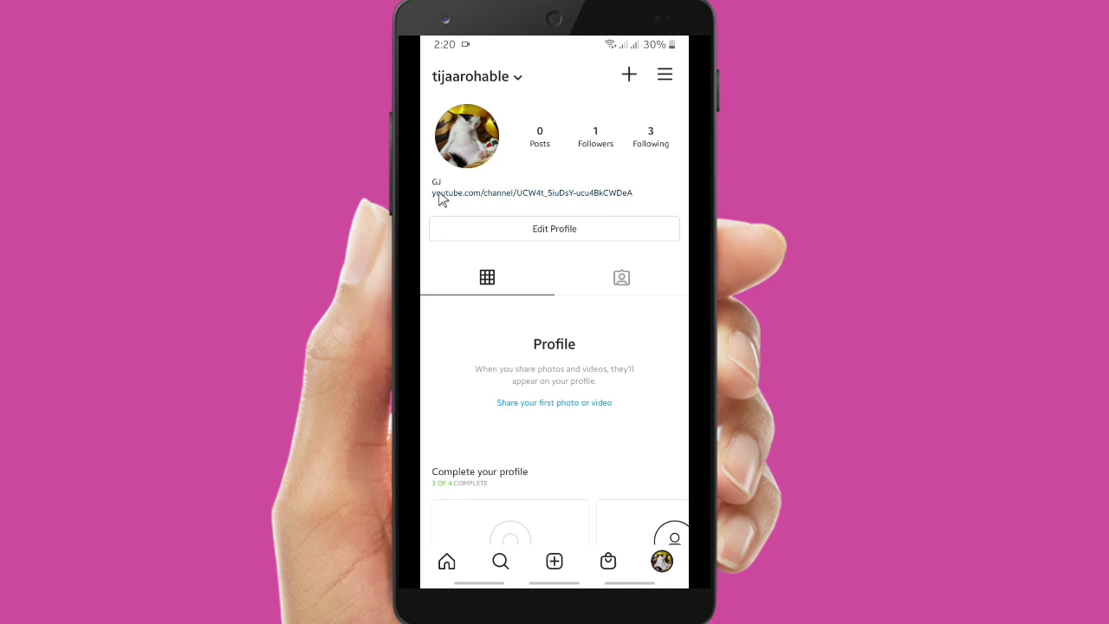
# Step: Test the bio's YouTube link, then cut the whole Website URL in Edit Profile to the clipboard
pyautogui.click(486, 194)
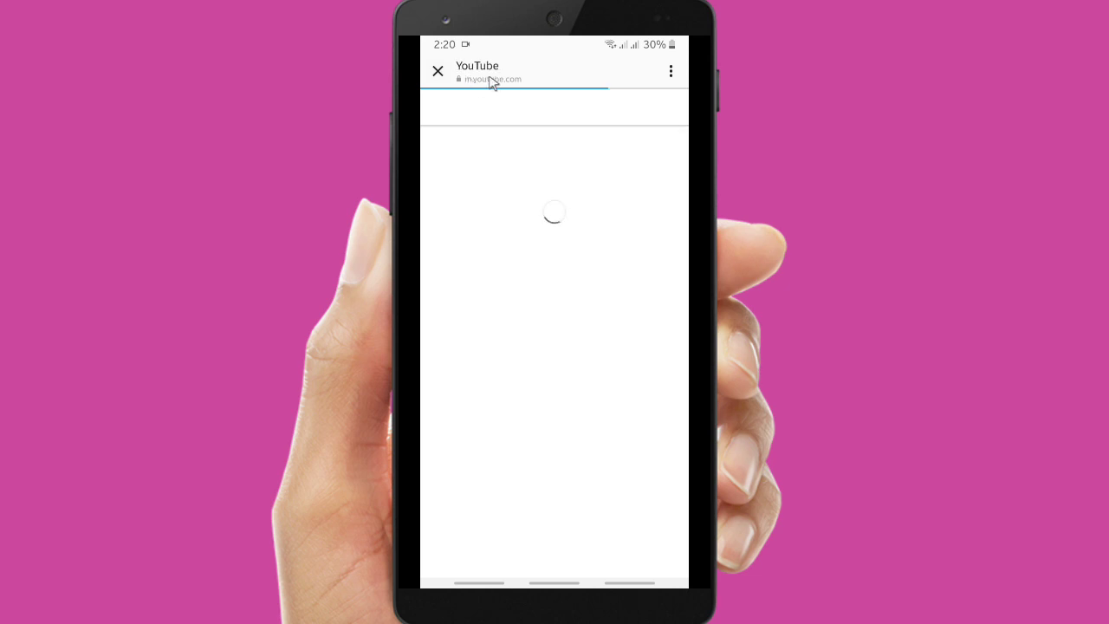
pyautogui.click(437, 73)
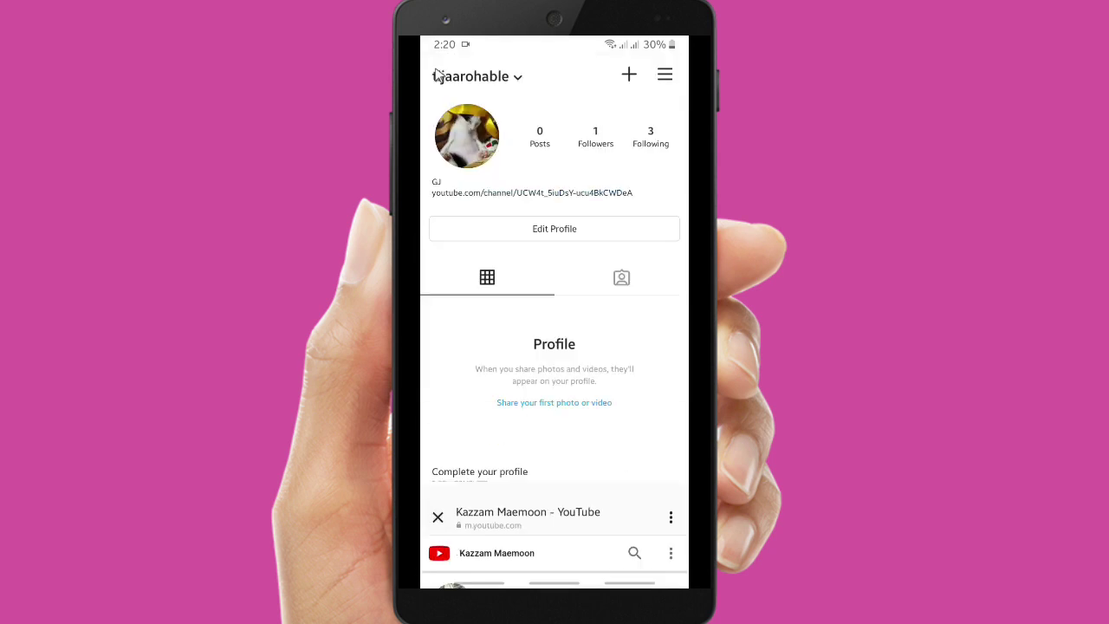
pyautogui.click(557, 232)
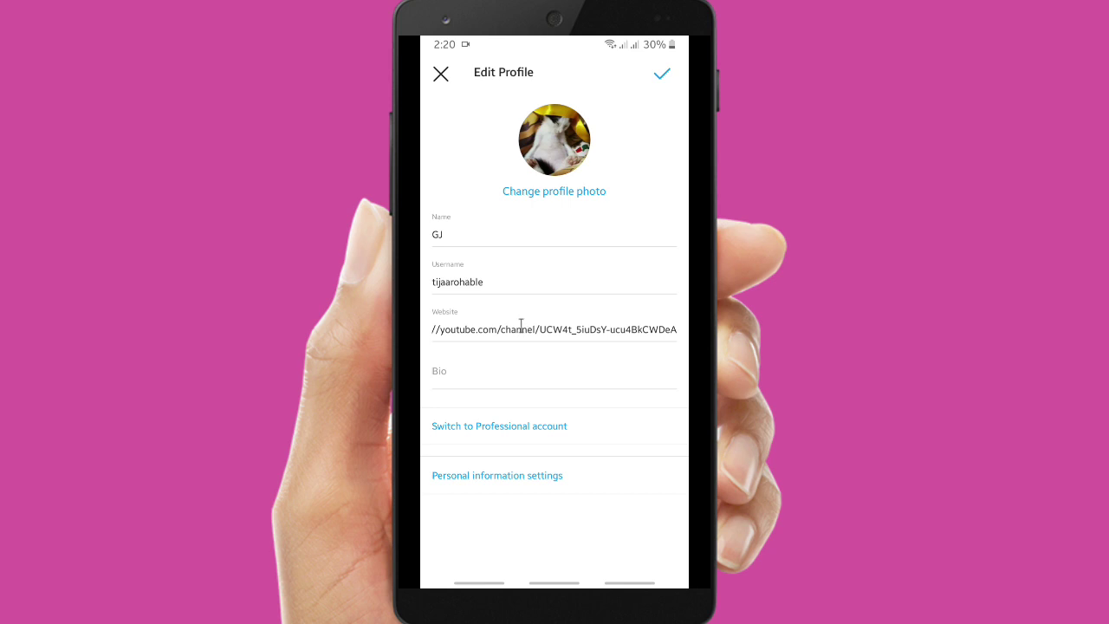
pyautogui.click(441, 329)
pyautogui.doubleClick(458, 330)
pyautogui.moveTo(503, 340); pyautogui.dragTo(532, 339)
pyautogui.click(503, 329)
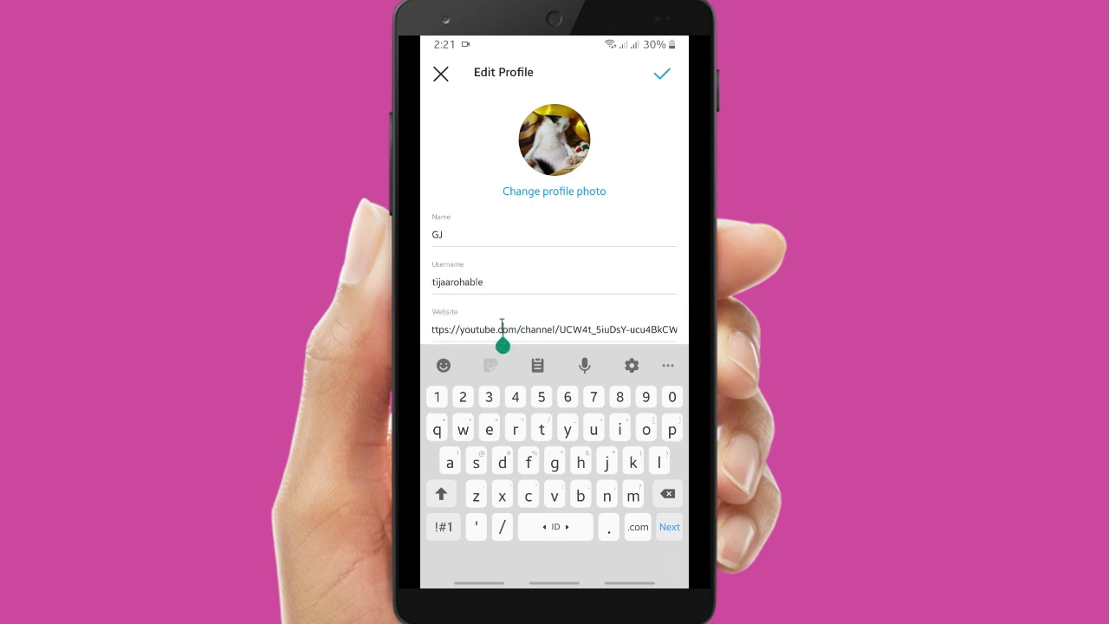
pyautogui.press('Escape')
pyautogui.doubleClick(502, 329)
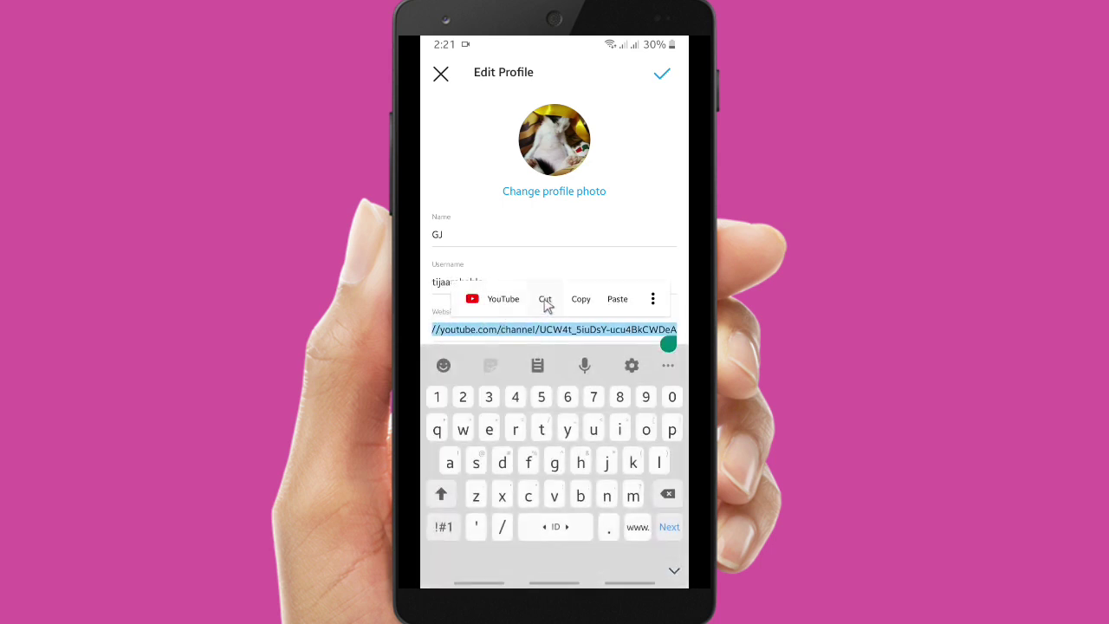
pyautogui.click(545, 299)
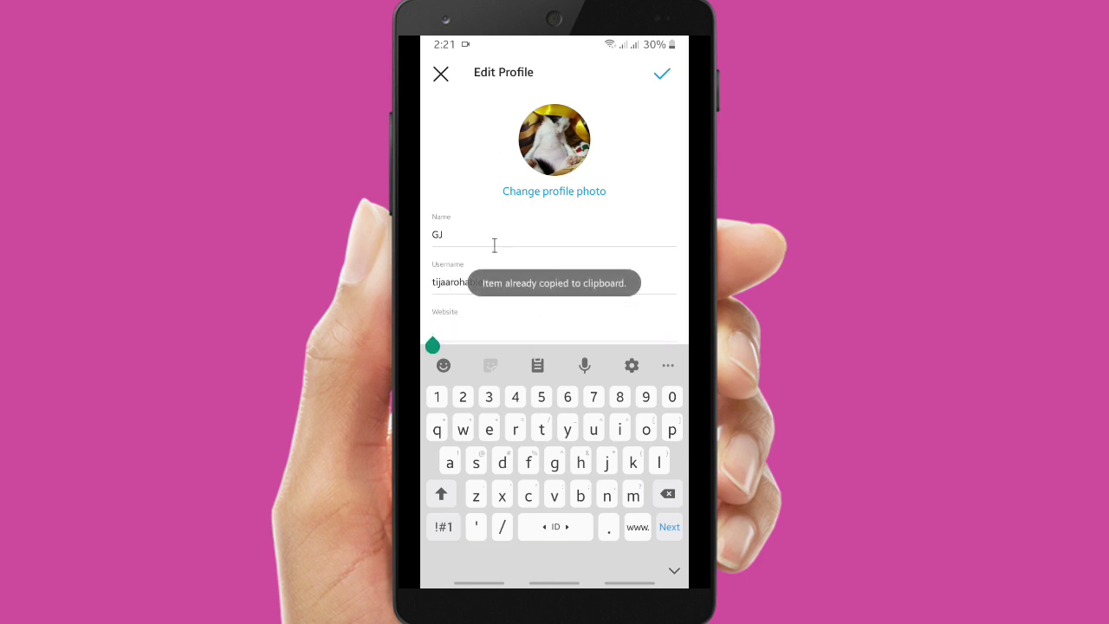
pyautogui.press('Escape')
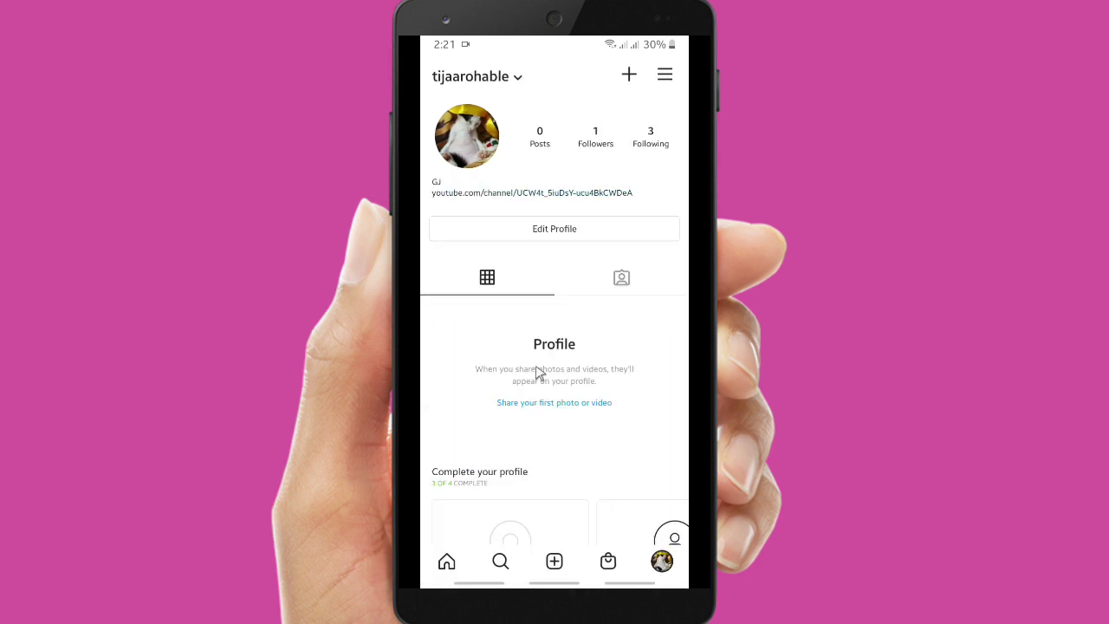
# Step: Search Google for 'bitly' from past searches and open the bitly.com result
pyautogui.click(555, 583)
pyautogui.press('Home')
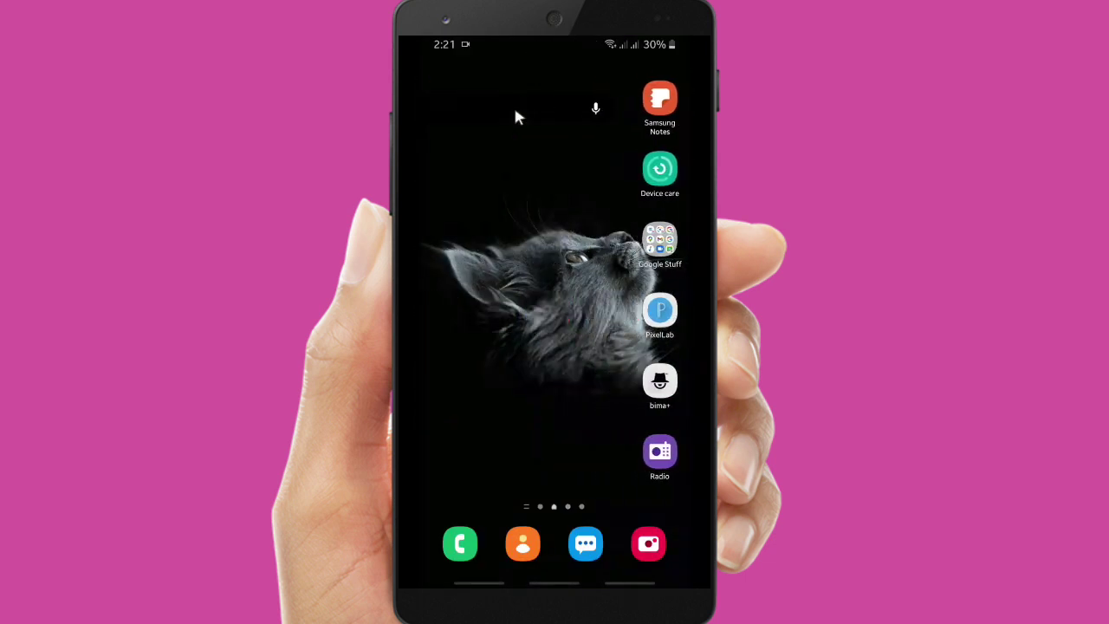
pyautogui.click(515, 116)
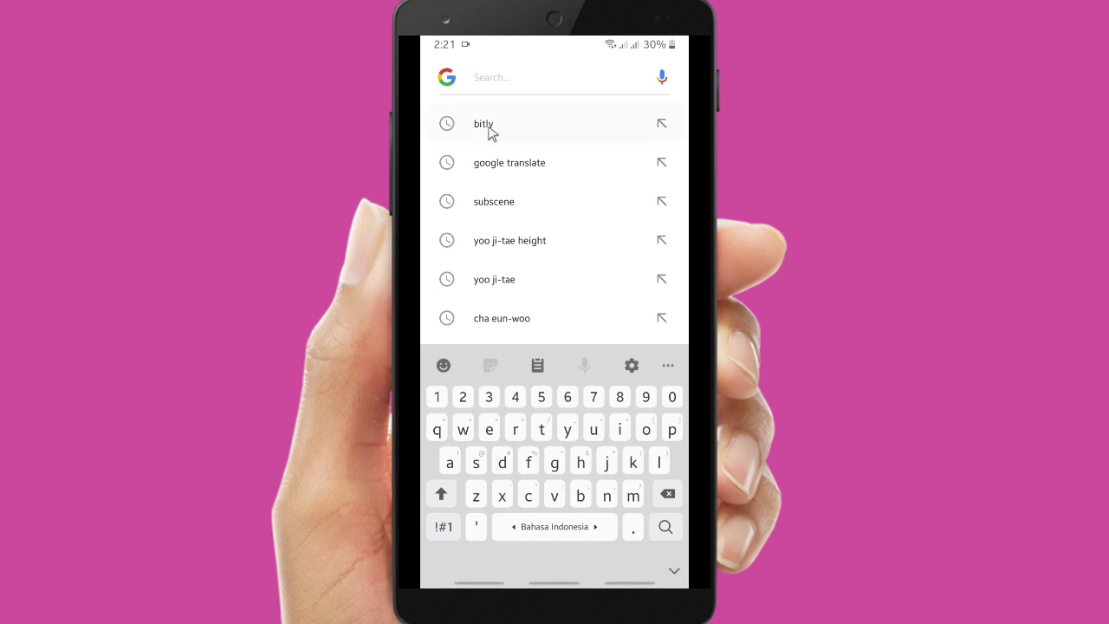
pyautogui.click(482, 128)
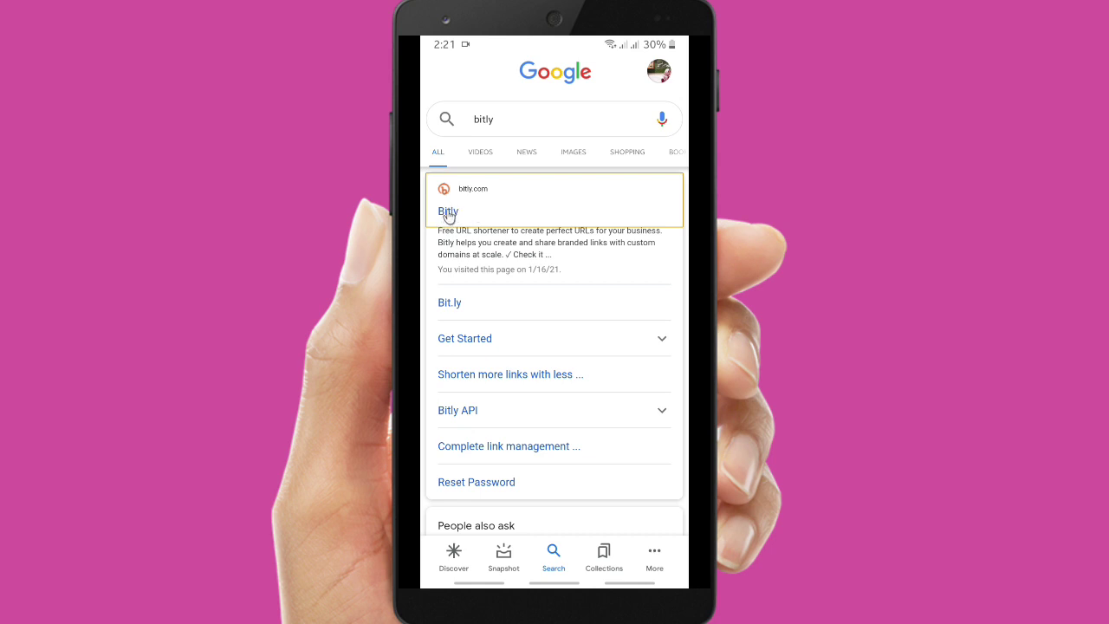
pyautogui.click(448, 212)
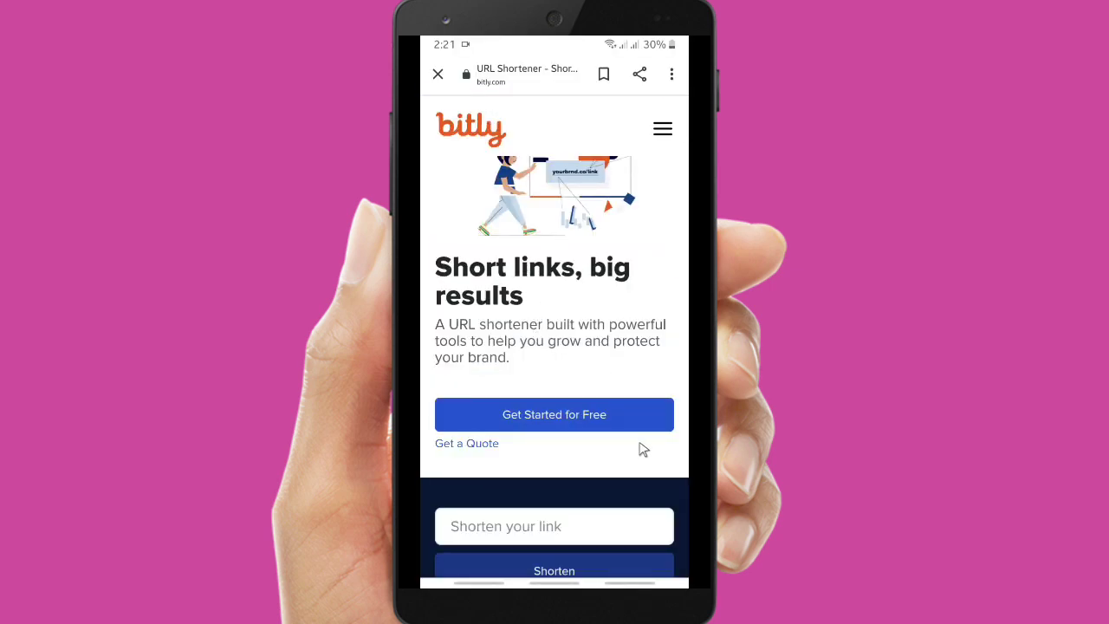
pyautogui.scroll(-2, 607, 459)
pyautogui.click(515, 429)
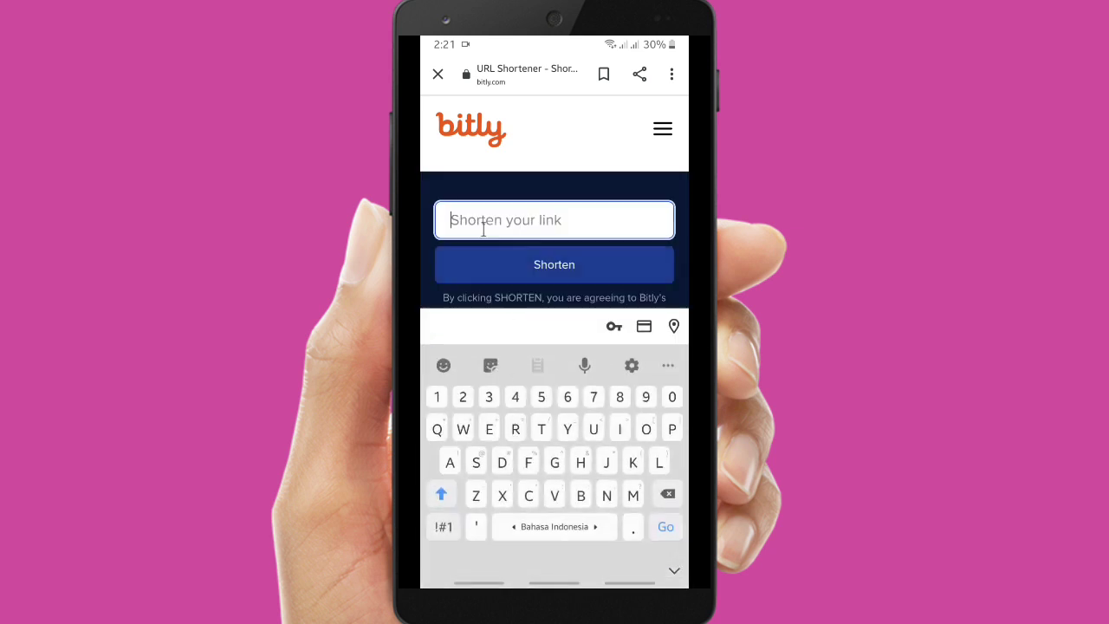
pyautogui.click(475, 220)
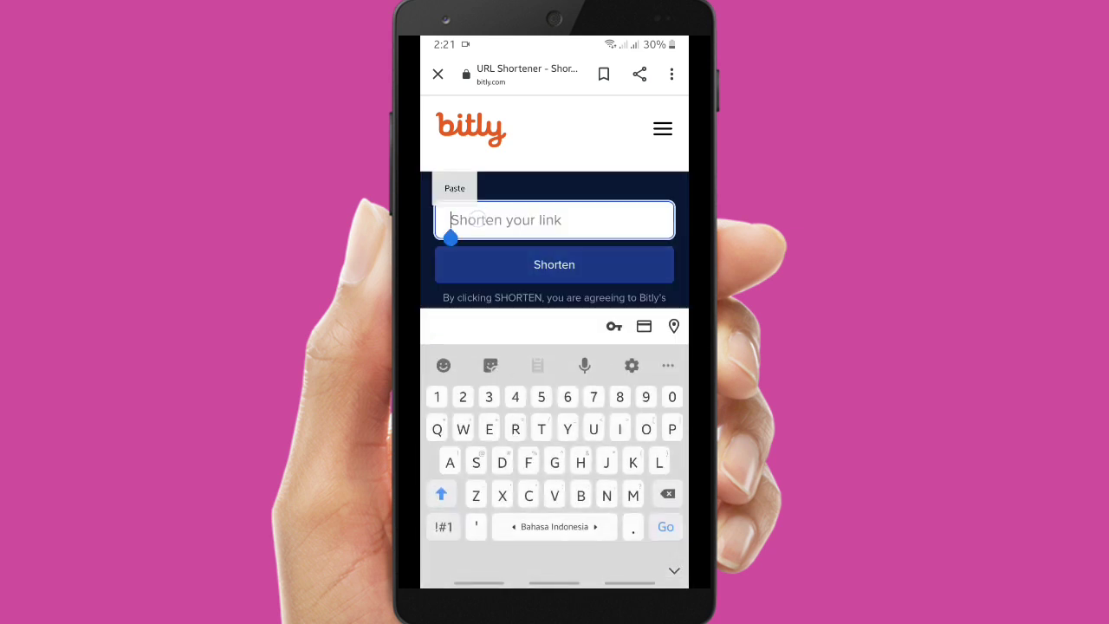
pyautogui.click(454, 188)
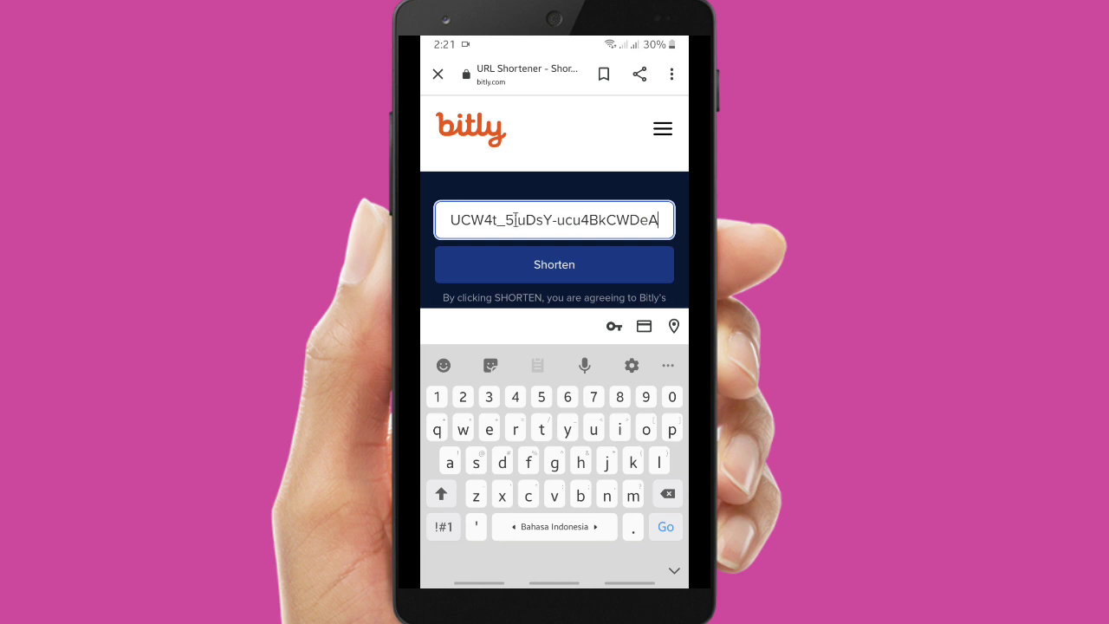
pyautogui.click(548, 273)
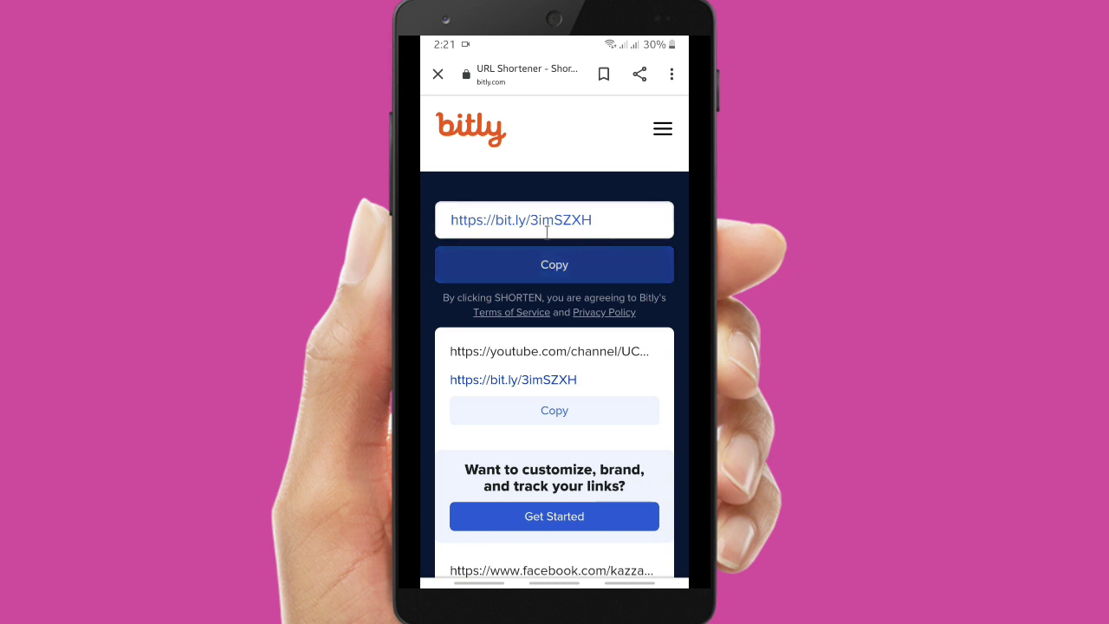
pyautogui.click(555, 272)
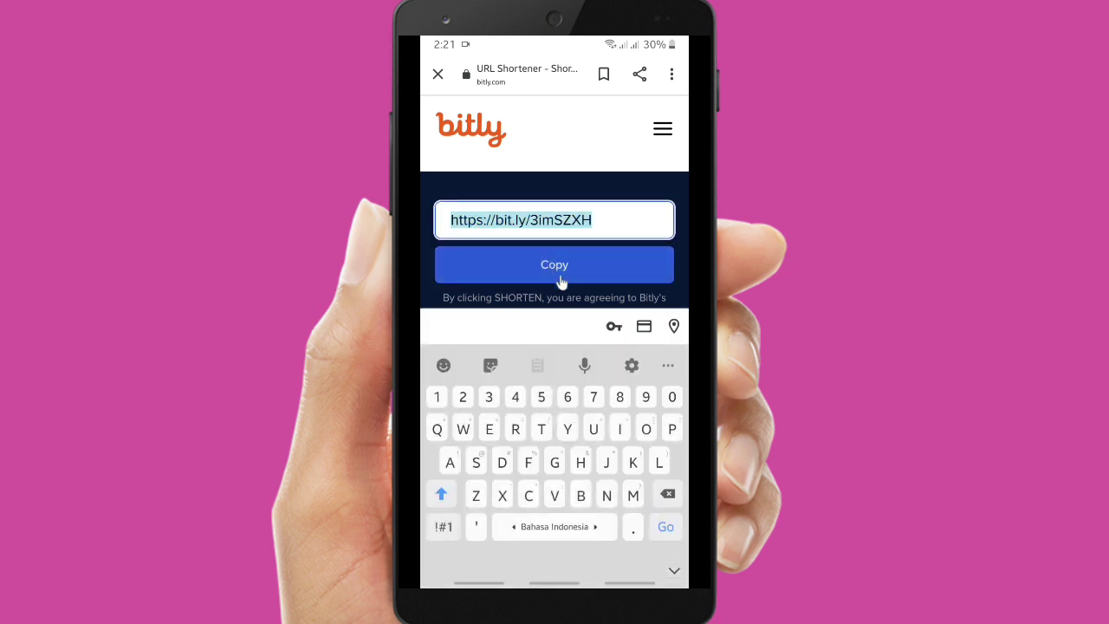
pyautogui.moveTo(468, 584); pyautogui.dragTo(477, 498)
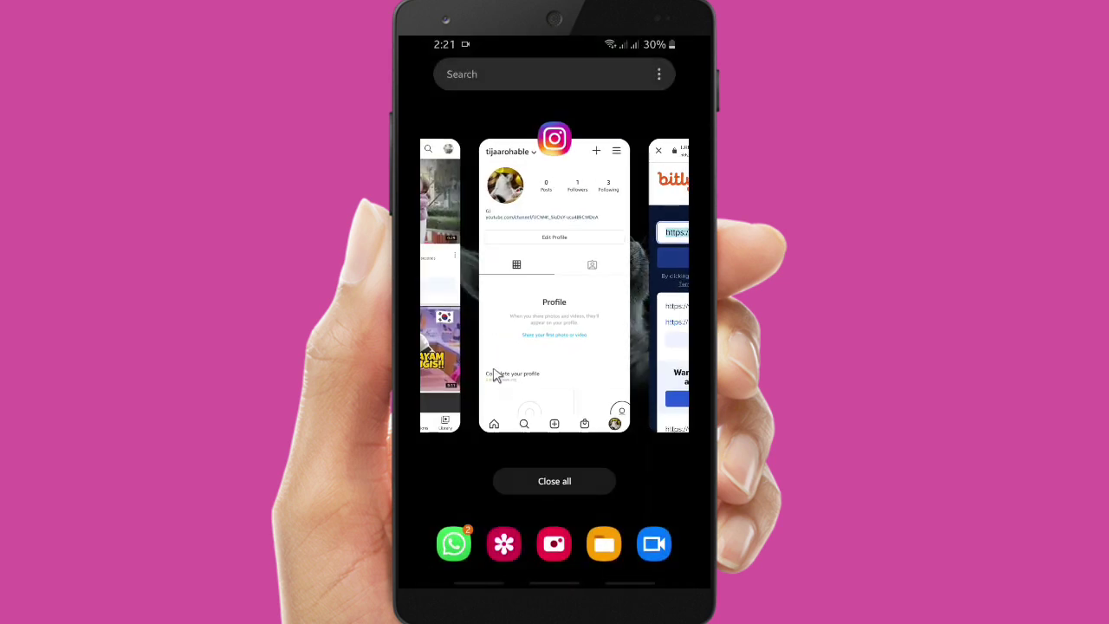
# Step: Replace the long YouTube address in Instagram's Website field with bit.ly/3imSZXH and save
pyautogui.click(524, 312)
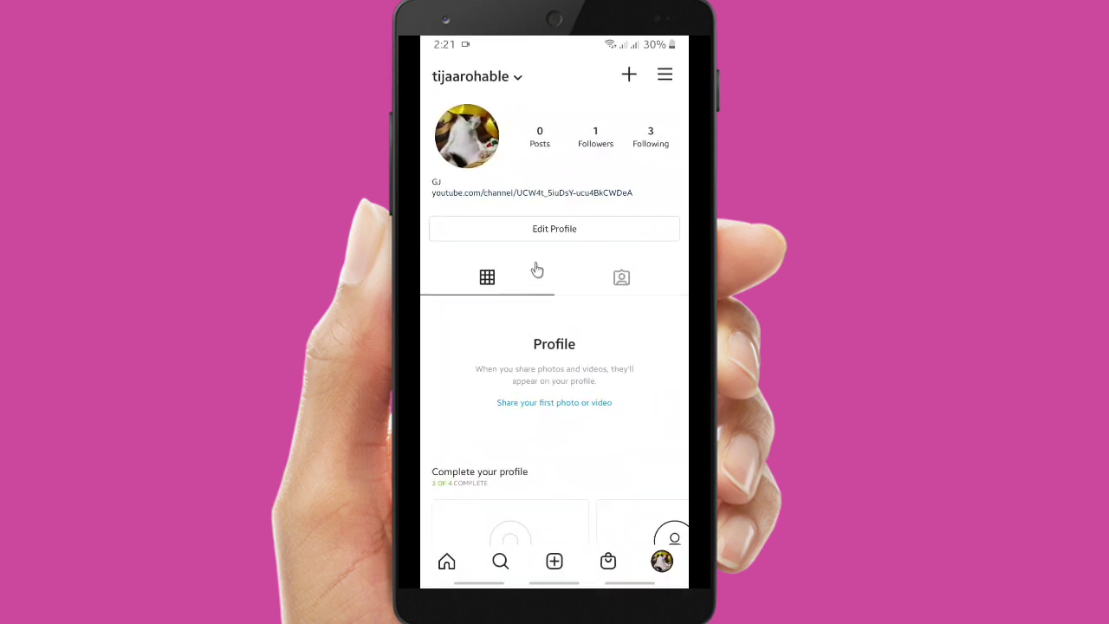
pyautogui.click(559, 238)
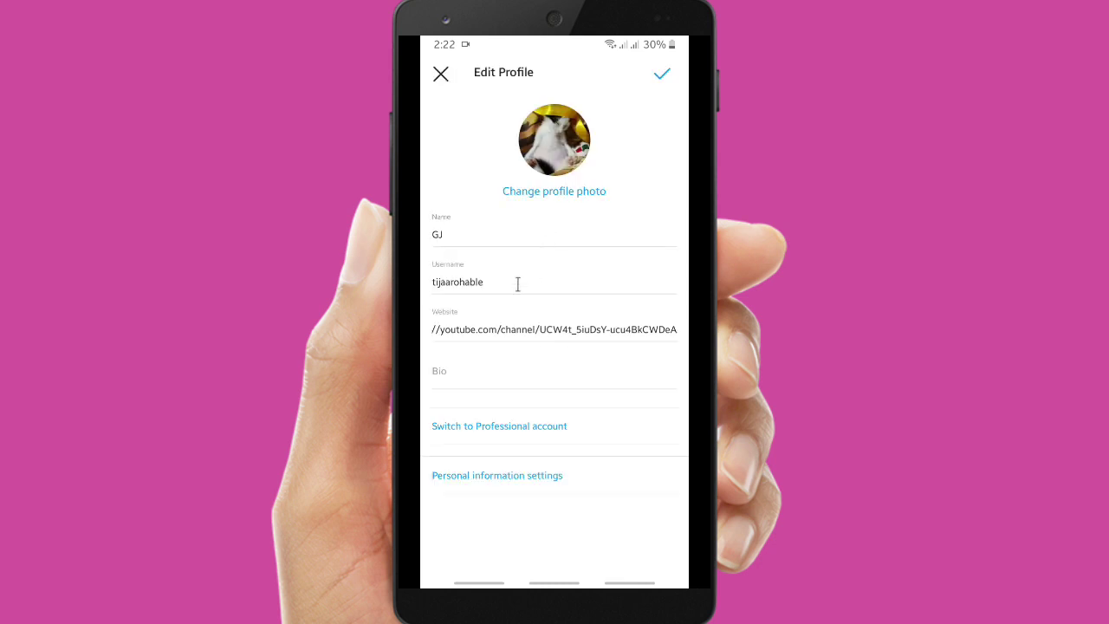
pyautogui.click(489, 329)
pyautogui.doubleClick(489, 329)
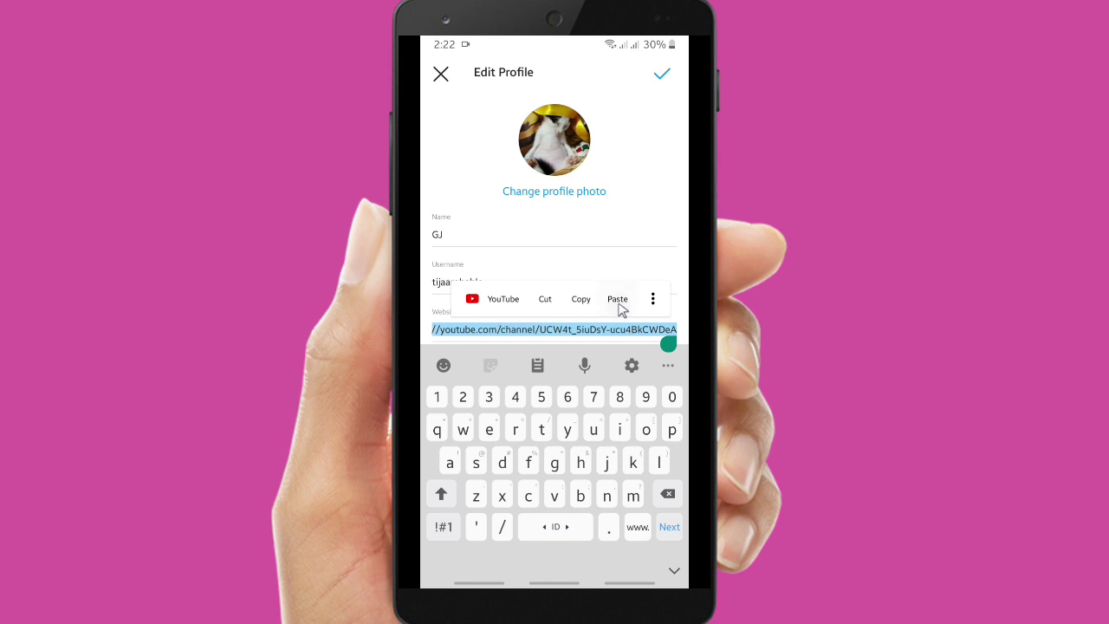
pyautogui.click(617, 304)
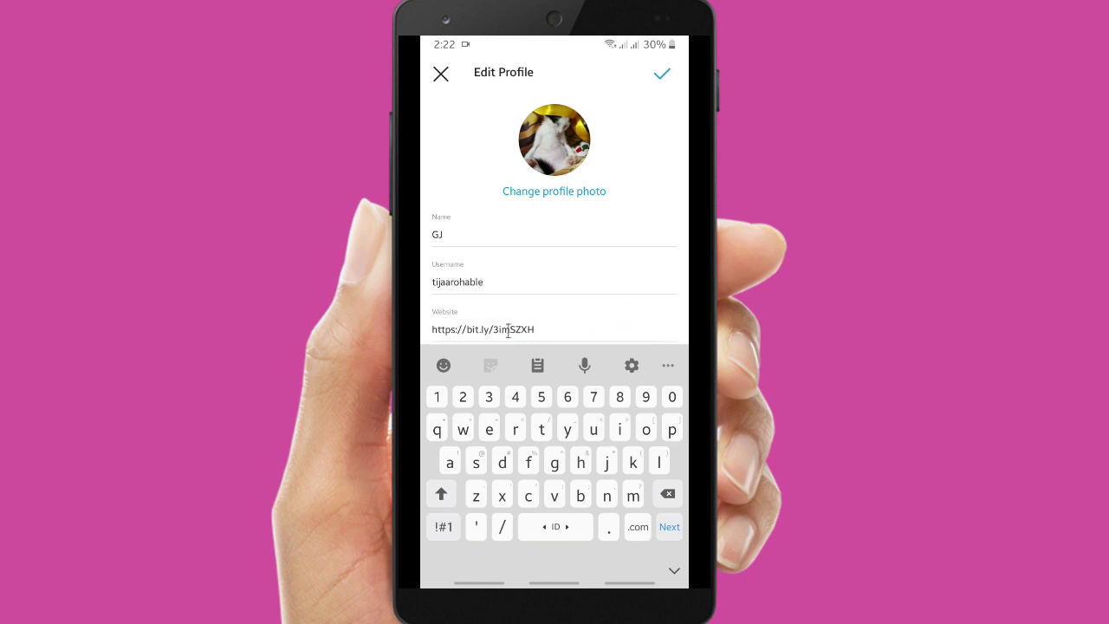
pyautogui.scroll(-2, 515, 321)
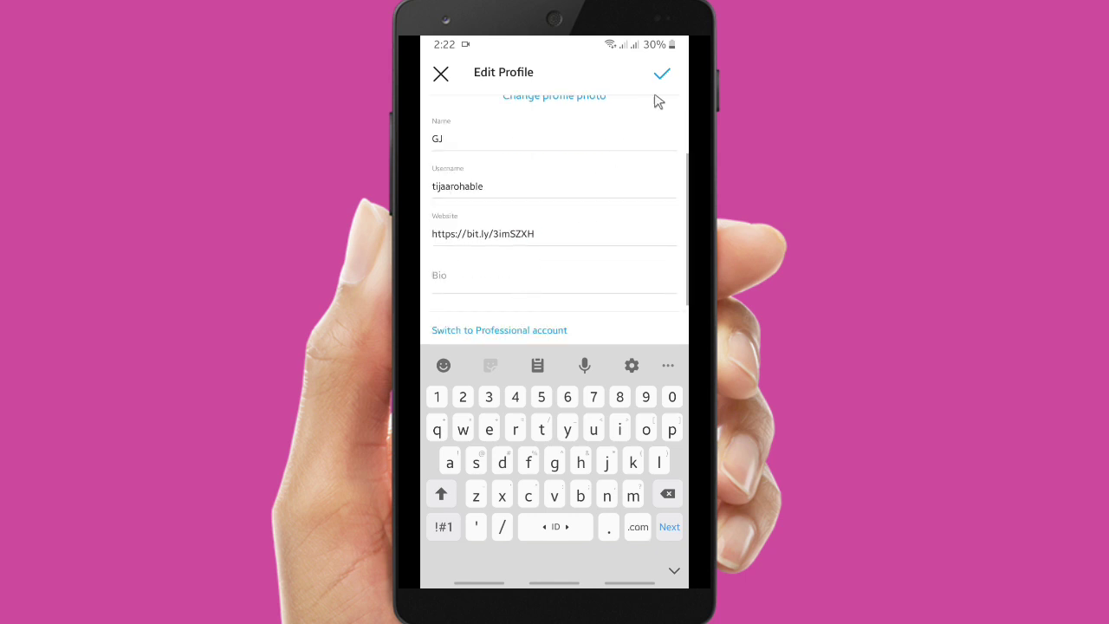
pyautogui.click(661, 76)
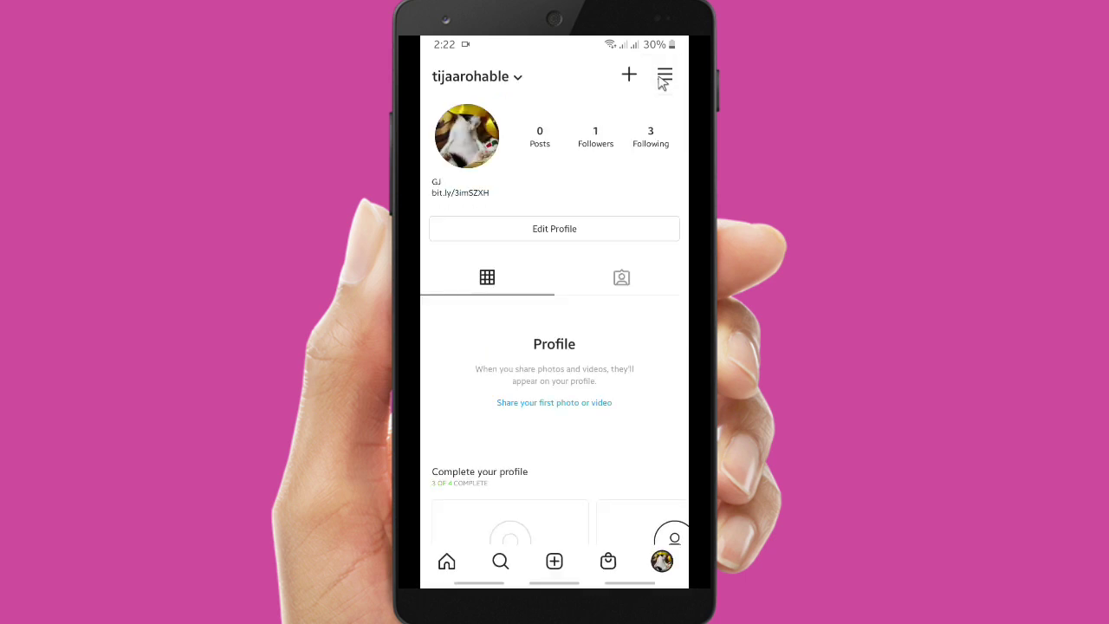
# Step: Confirm the bit.ly/3imSZXH bio link opens the YouTube channel, then browse Instagram's home feed
pyautogui.click(465, 193)
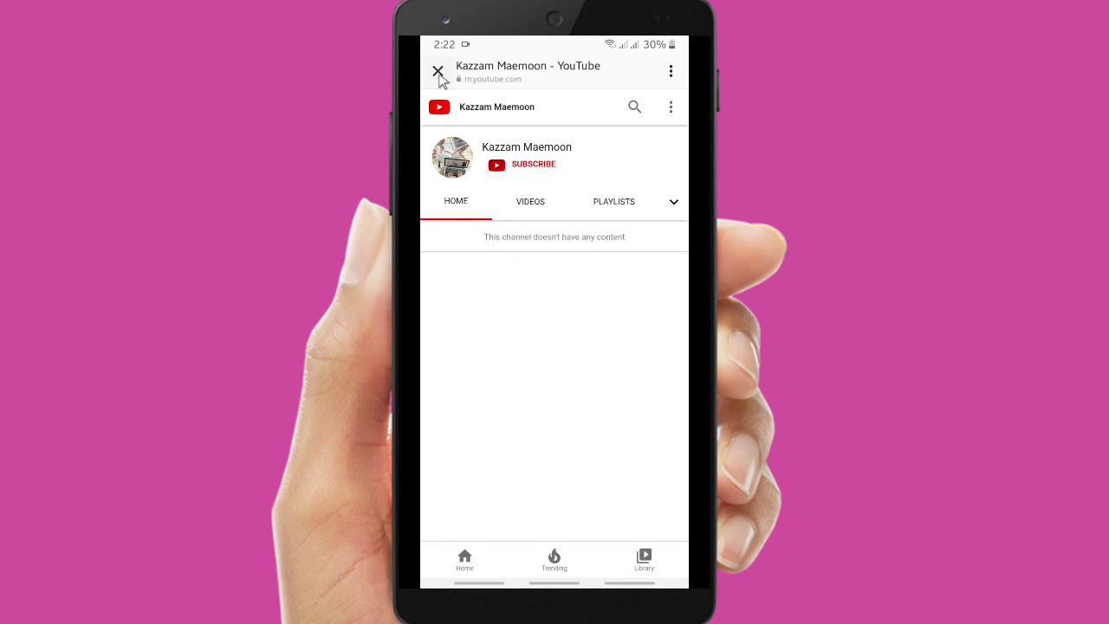
pyautogui.click(439, 72)
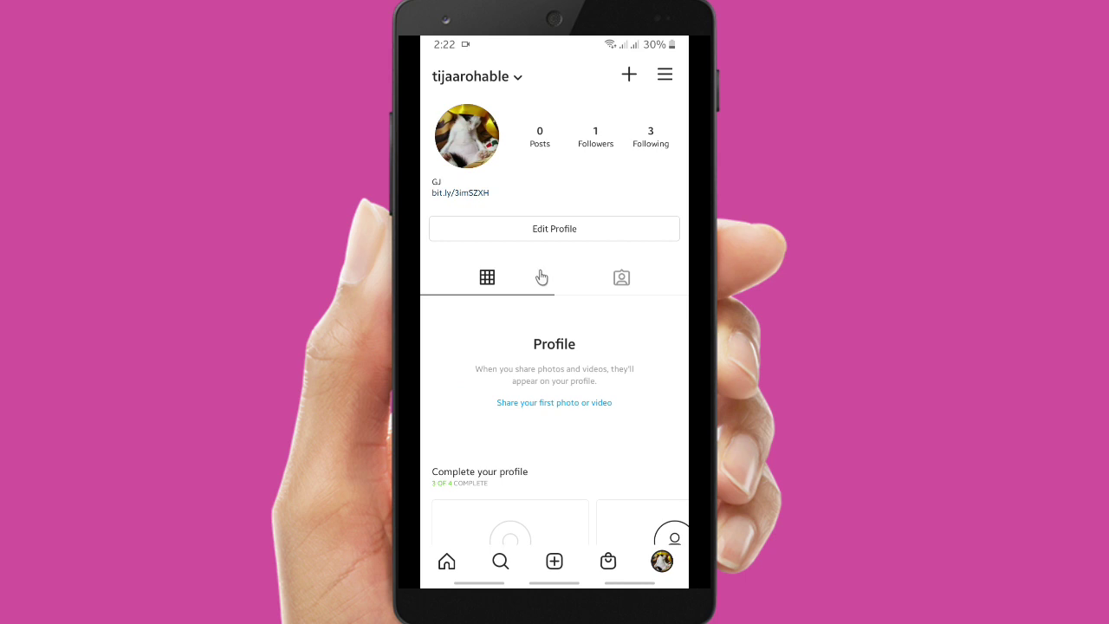
pyautogui.press('Escape')
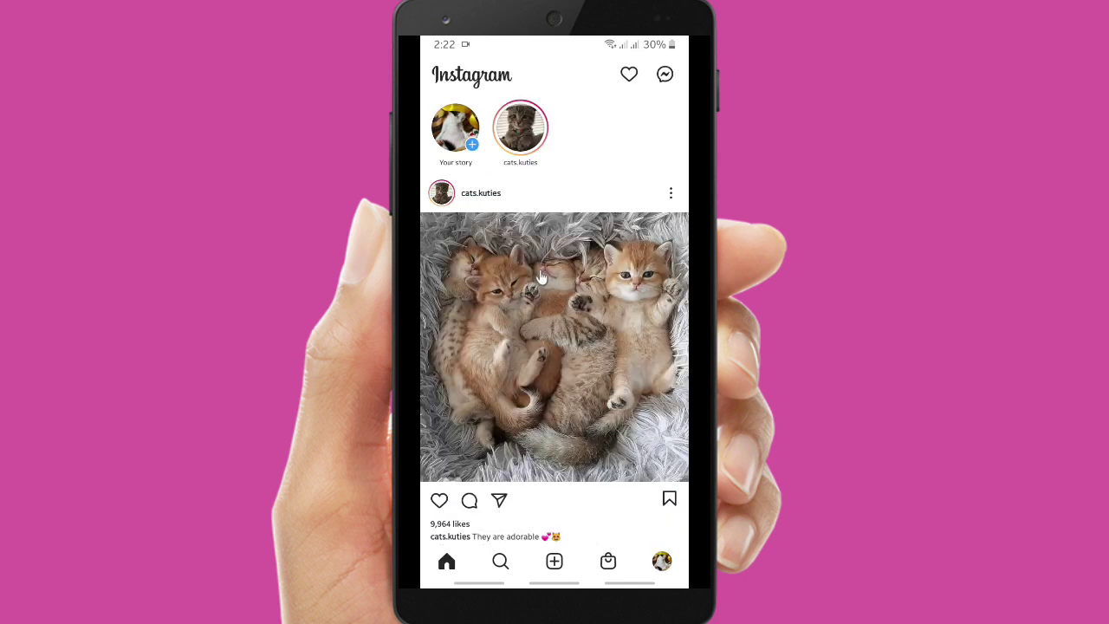
pyautogui.scroll(-3, 540, 275)
pyautogui.scroll(3, 540, 252)
pyautogui.scroll(-5, 533, 262)
pyautogui.scroll(-4, 532, 258)
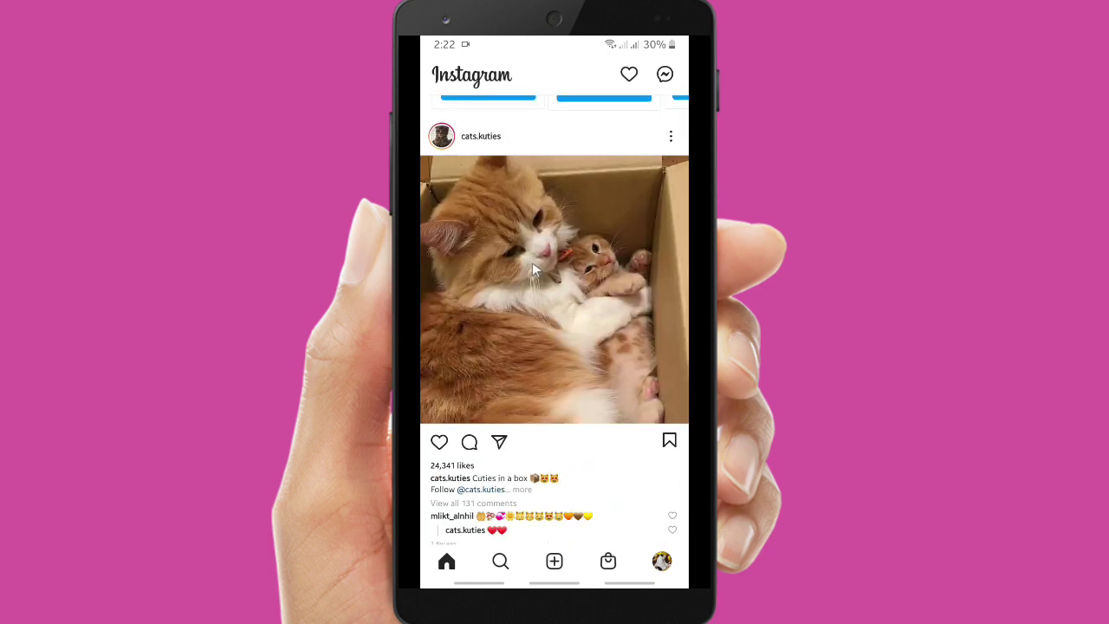
pyautogui.scroll(-5, 532, 270)
pyautogui.scroll(2, 534, 270)
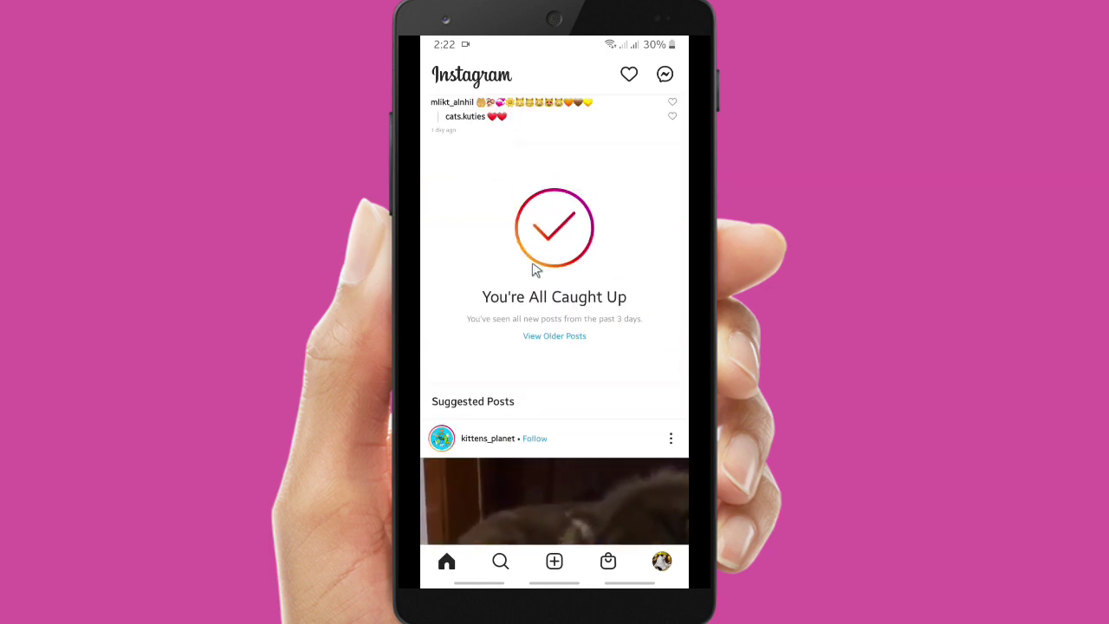